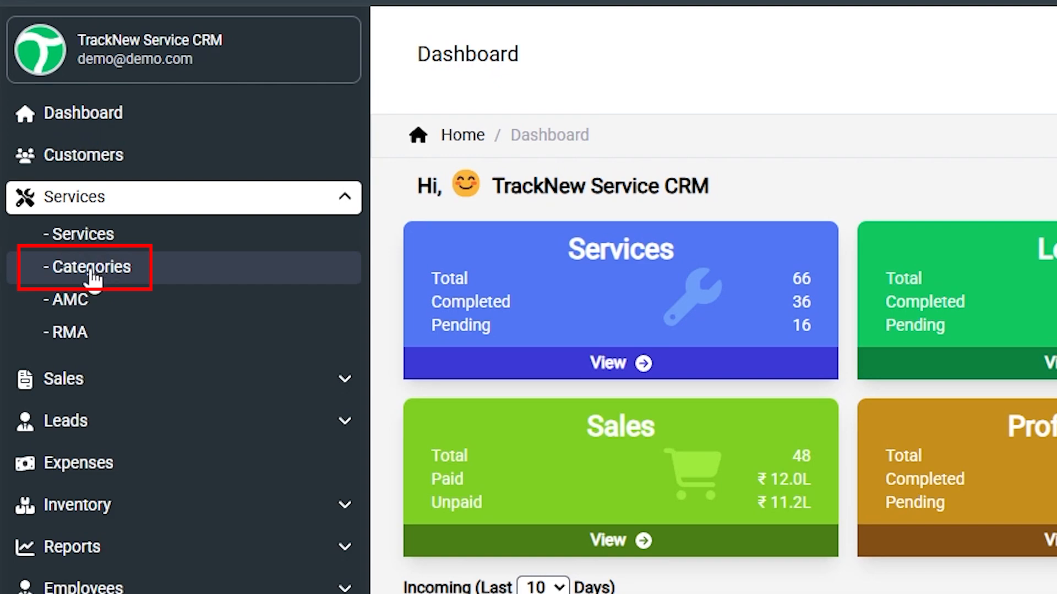
# Create and save a new service category named "AC Service" with its status Enabled
pyautogui.click(132, 279)
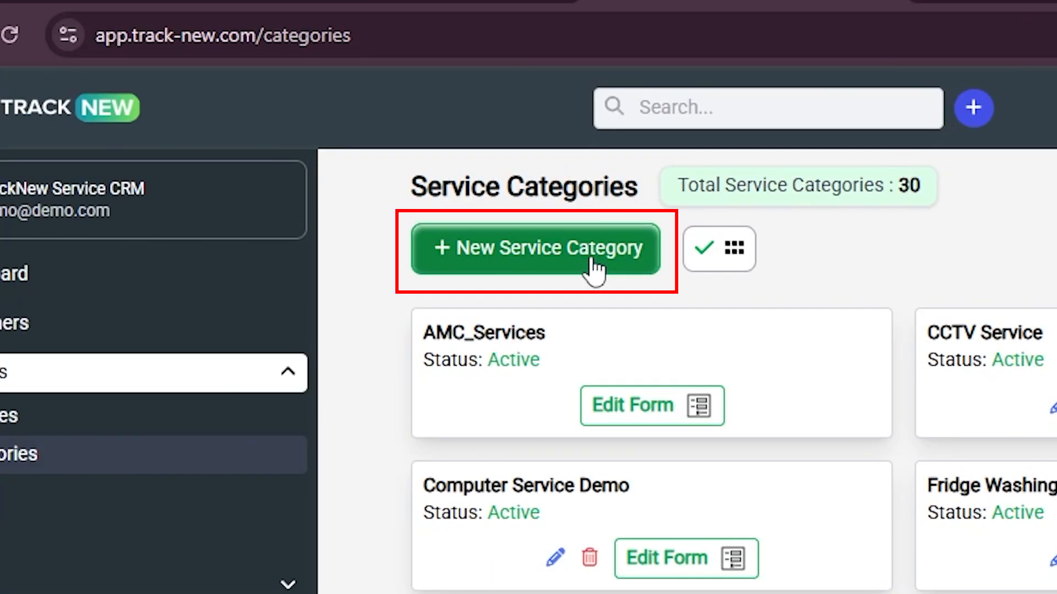
pyautogui.click(286, 125)
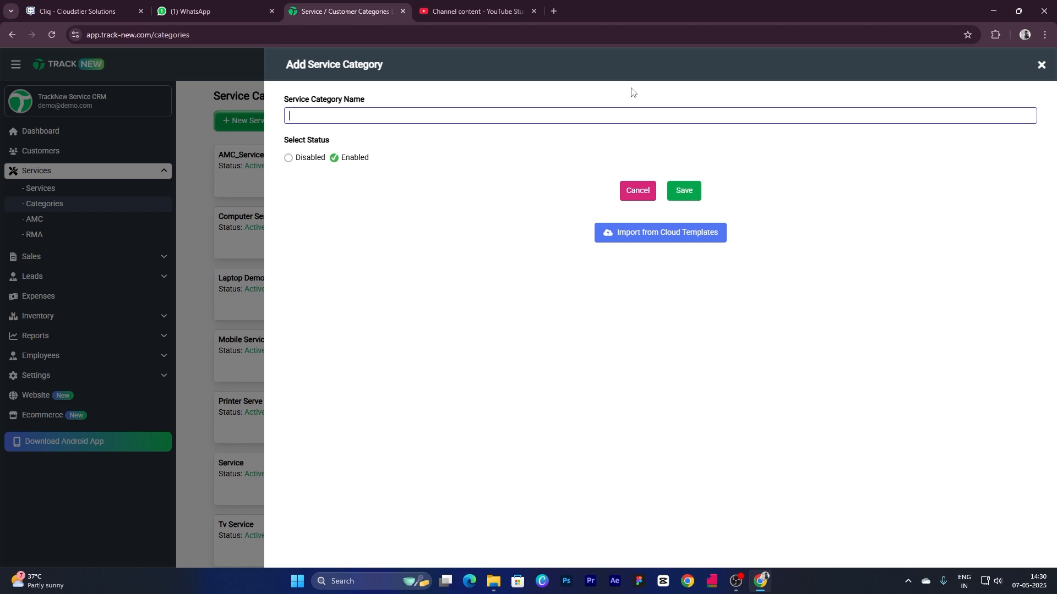
pyautogui.write('ACService')
pyautogui.click(300, 117)
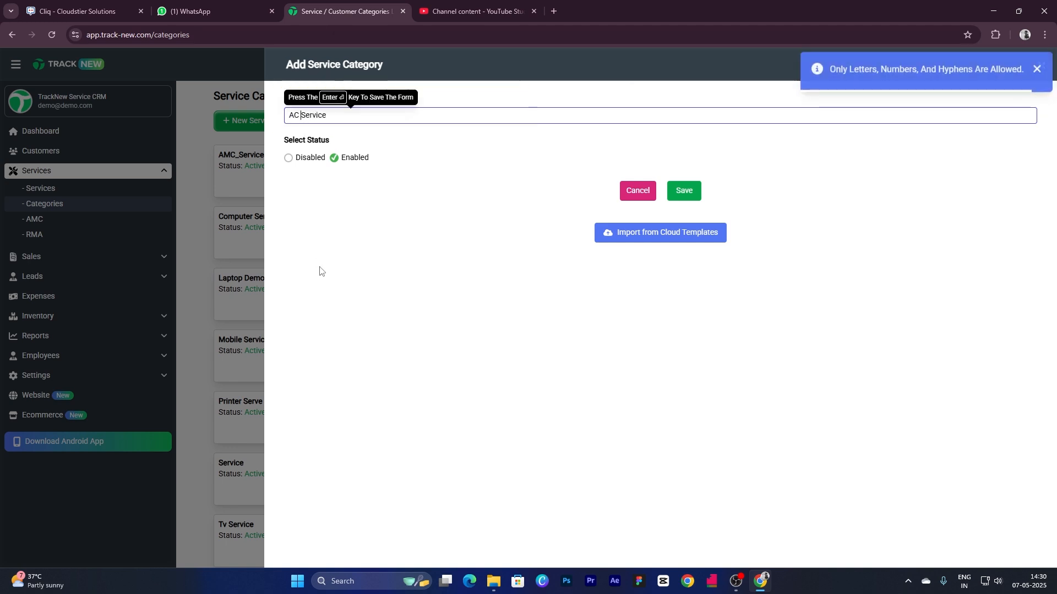
pyautogui.click(366, 221)
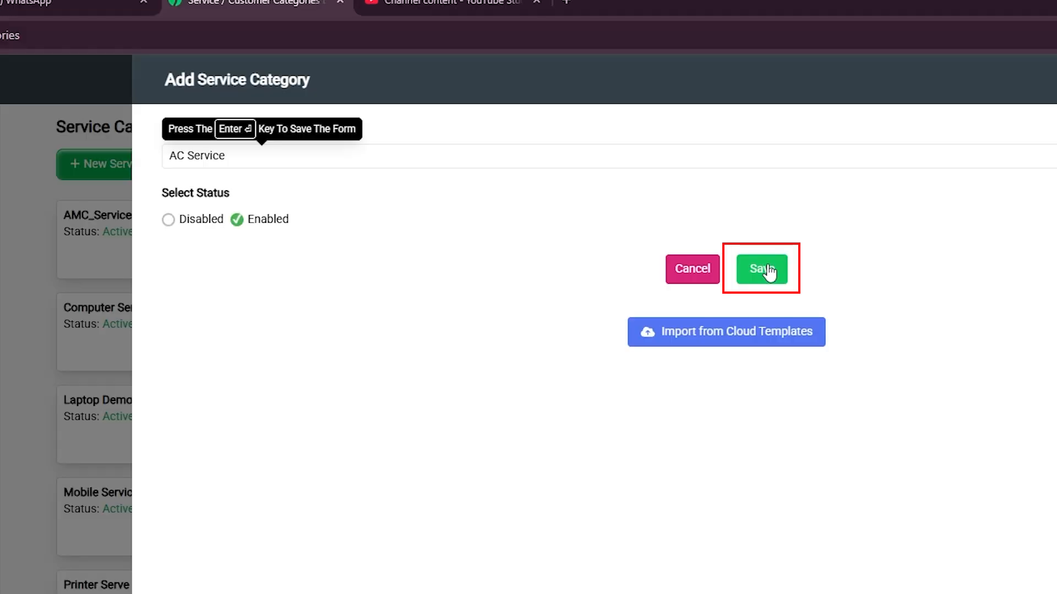
pyautogui.click(695, 191)
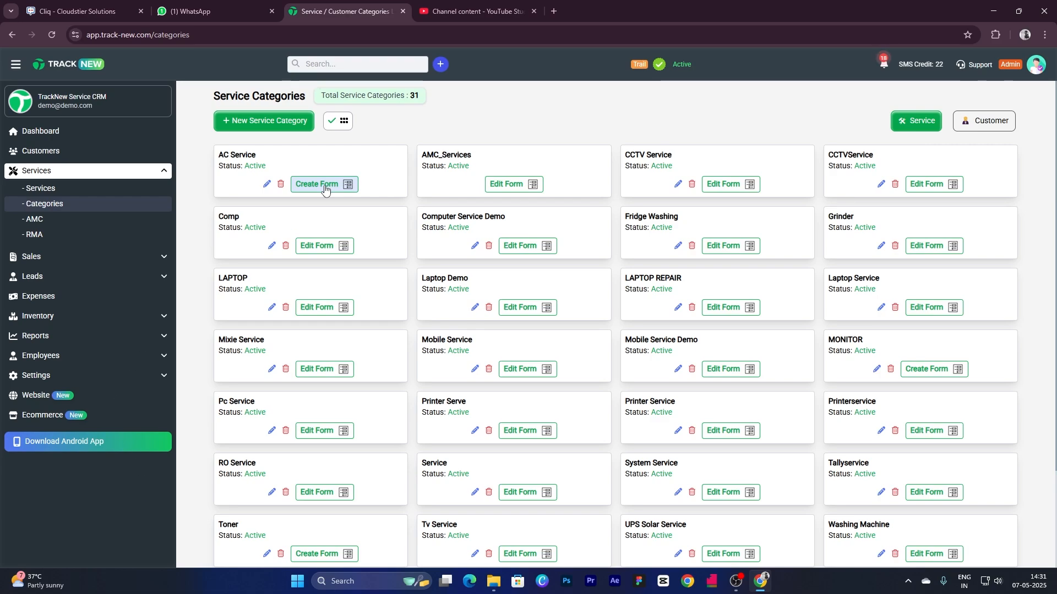
# Start creating the form for the AC Service category and enable Warranty as a support type
pyautogui.click(324, 188)
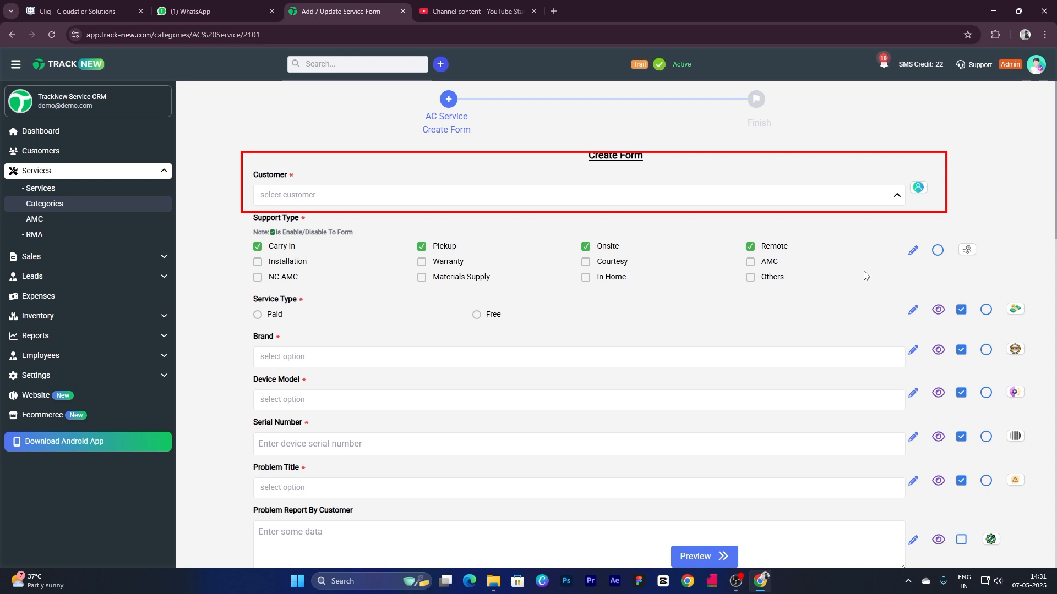
pyautogui.scroll(-1, 846, 265)
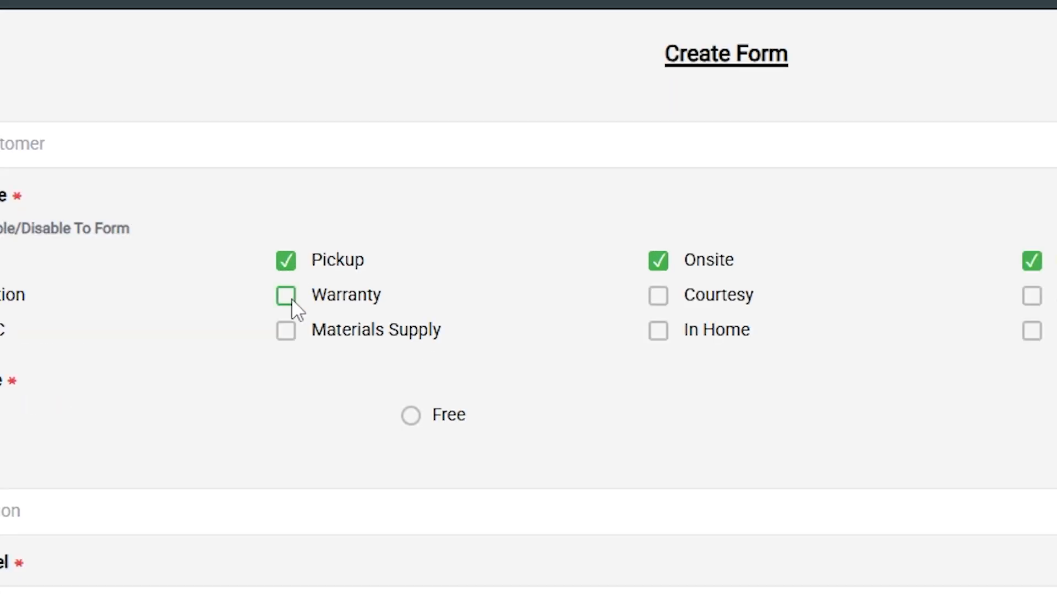
pyautogui.click(292, 299)
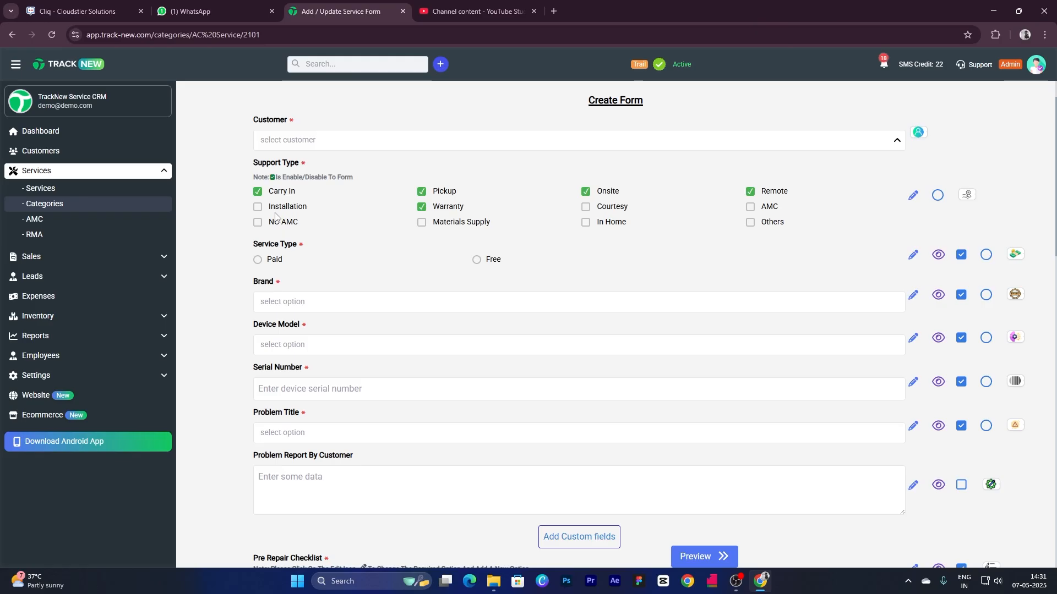
# Give the Brand dropdown field the options LG, SAMSUNG, HITACHI and HAIER, keep it required, and save it
pyautogui.scroll(-1, 275, 216)
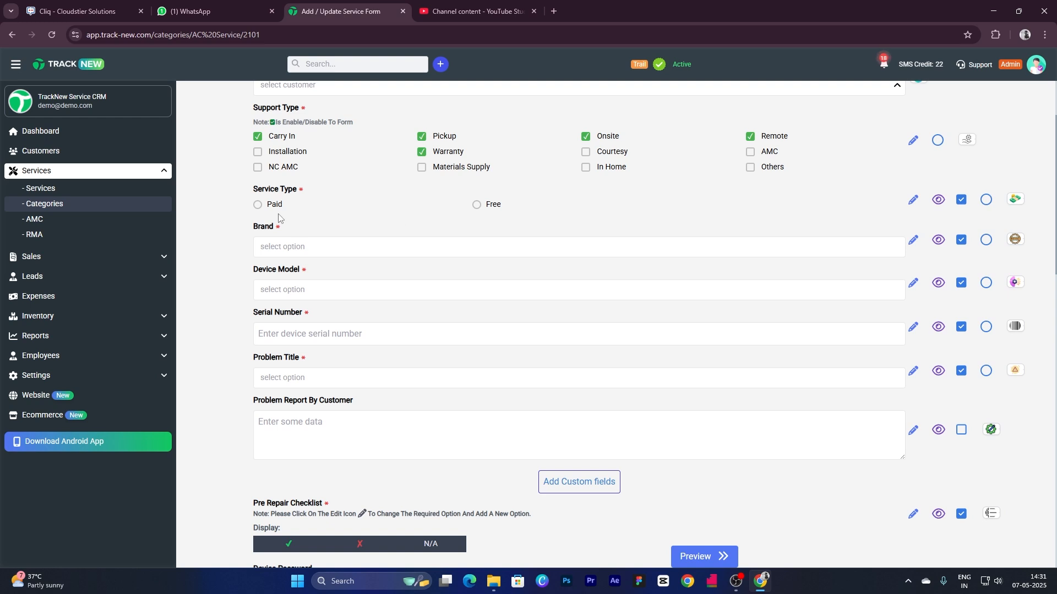
pyautogui.click(342, 252)
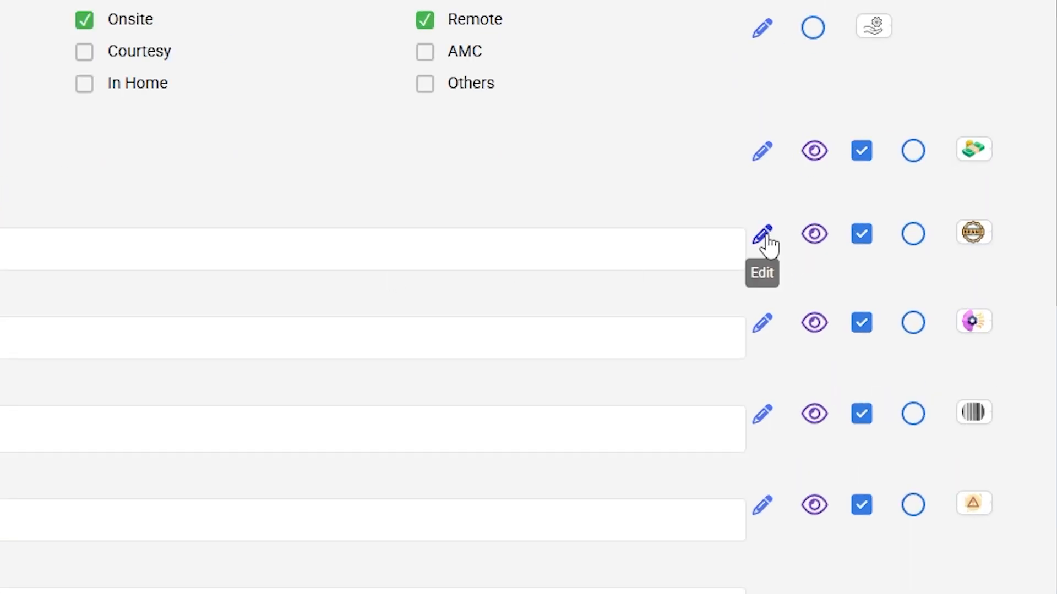
pyautogui.click(767, 237)
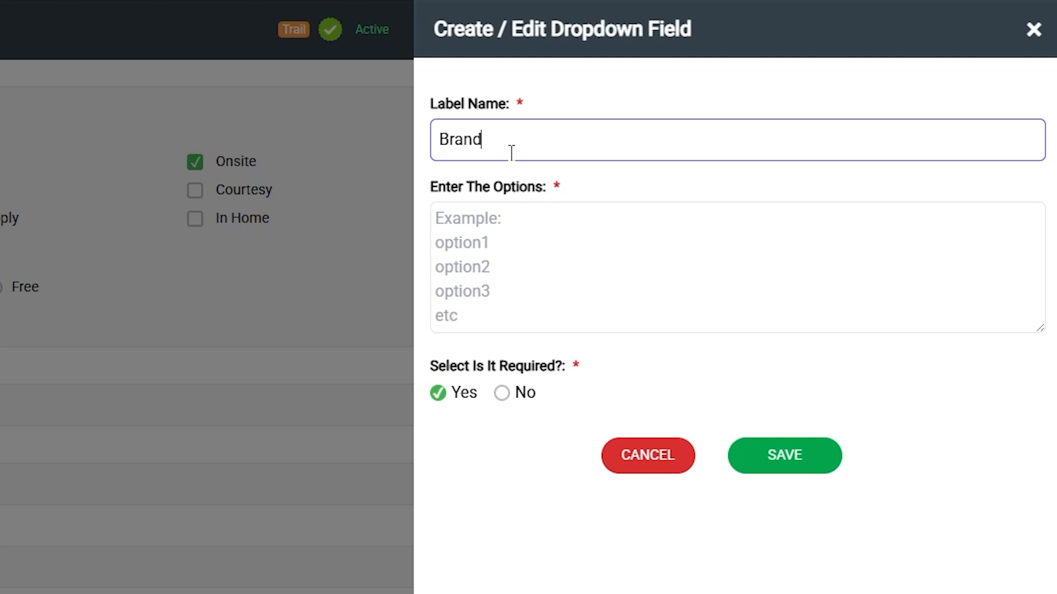
pyautogui.click(504, 228)
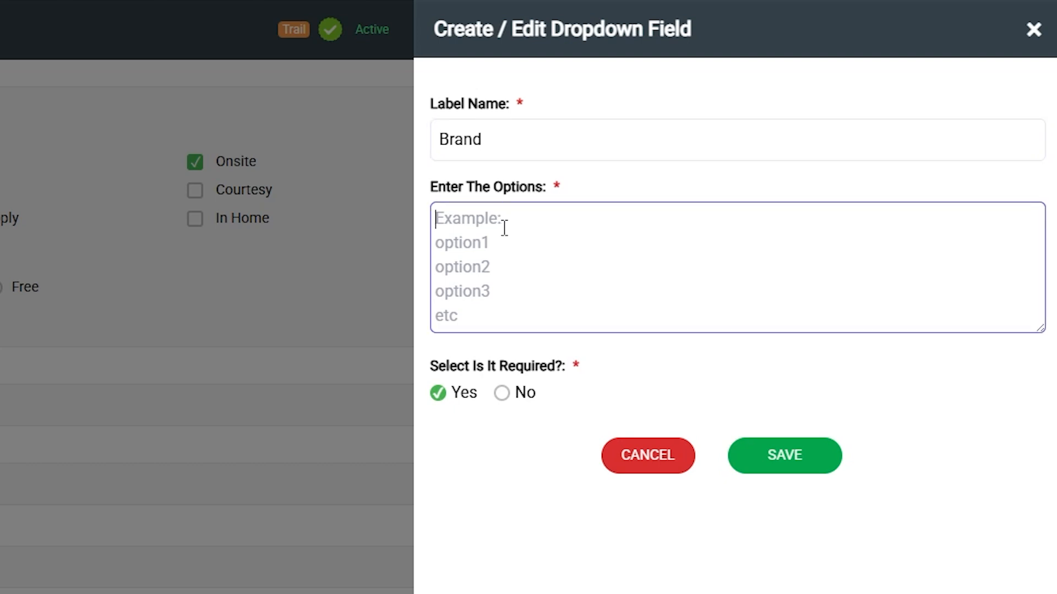
pyautogui.write('L')
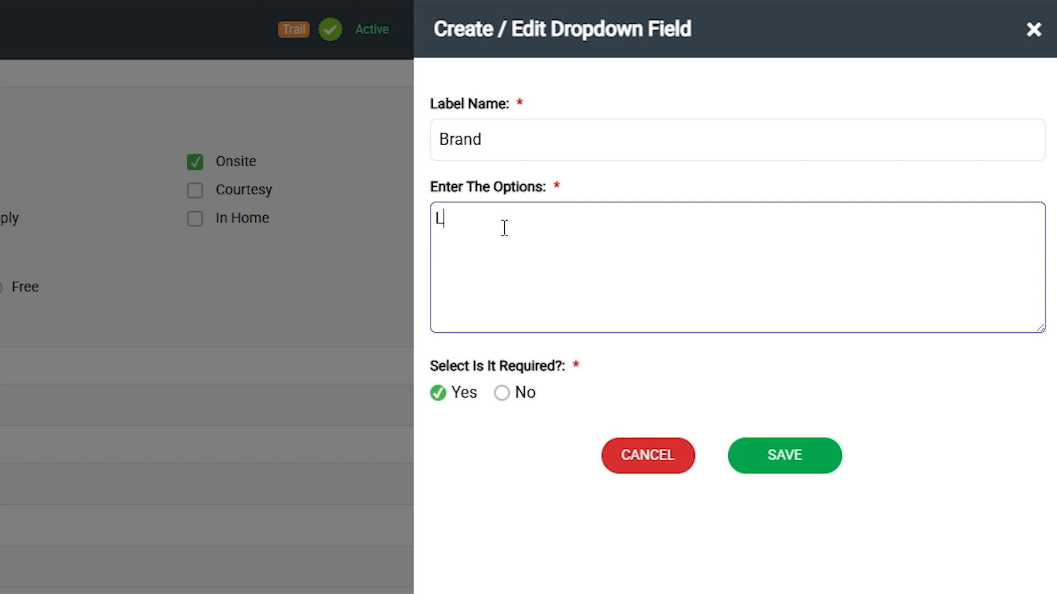
pyautogui.write('G')
pyautogui.press('Return')
pyautogui.write('SAMSUNG ')
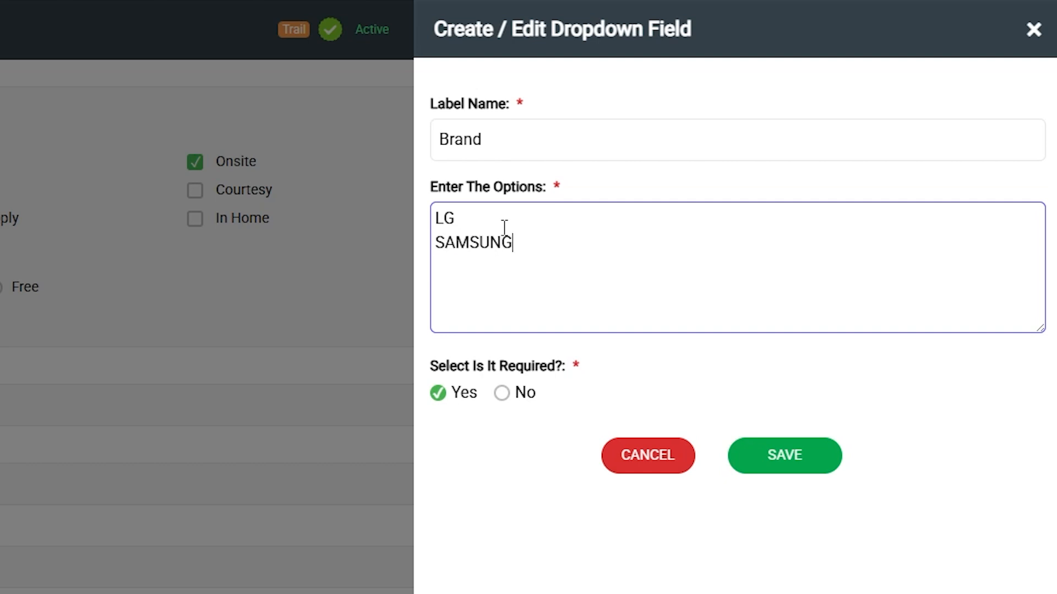
pyautogui.write('HITACHi')
pyautogui.press('BackSpace')
pyautogui.write('I ')
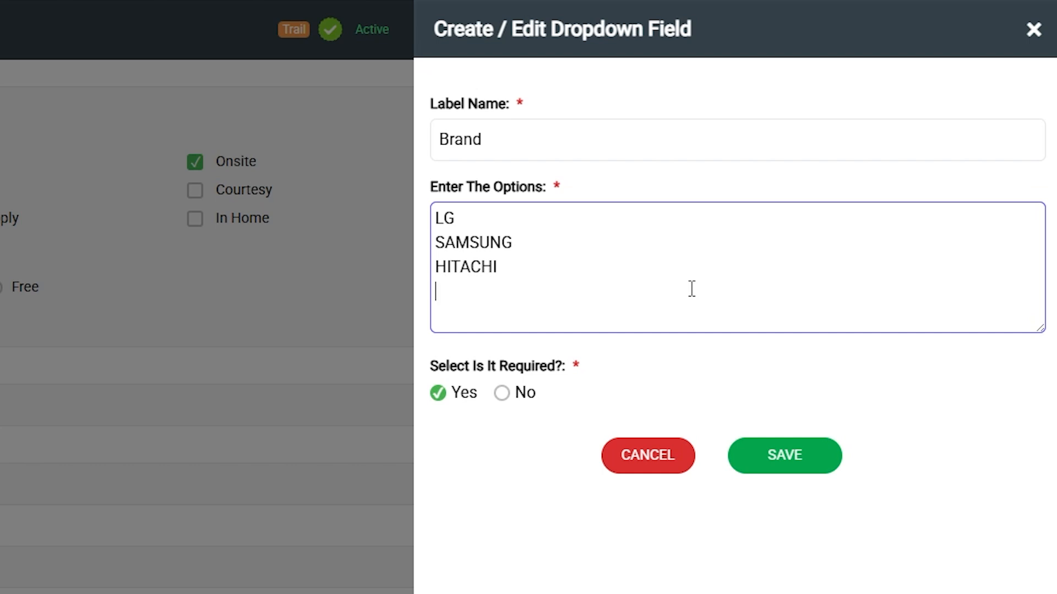
pyautogui.write('HAIER')
pyautogui.click(474, 383)
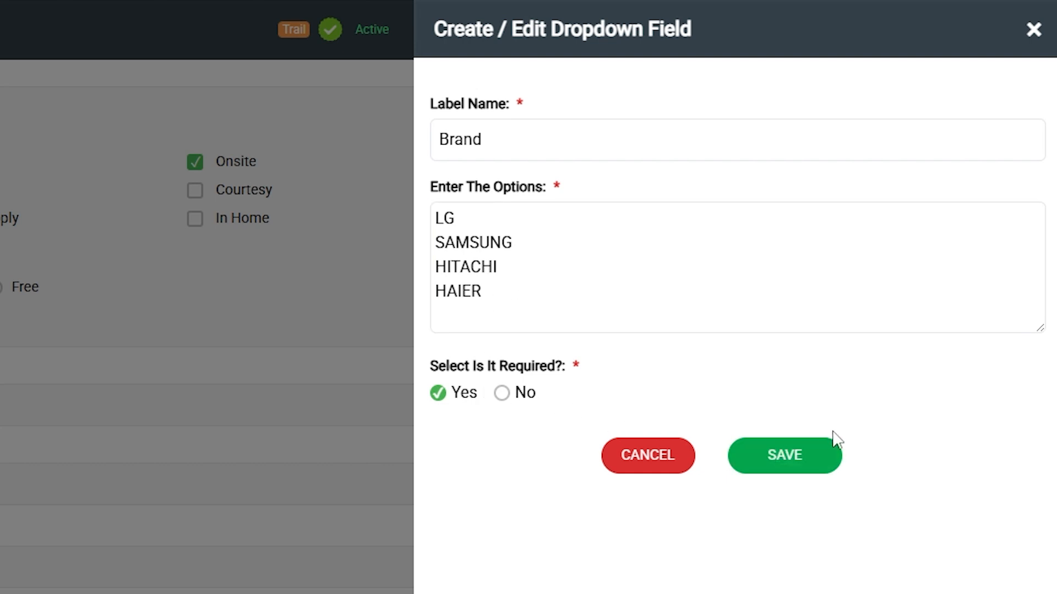
pyautogui.click(828, 468)
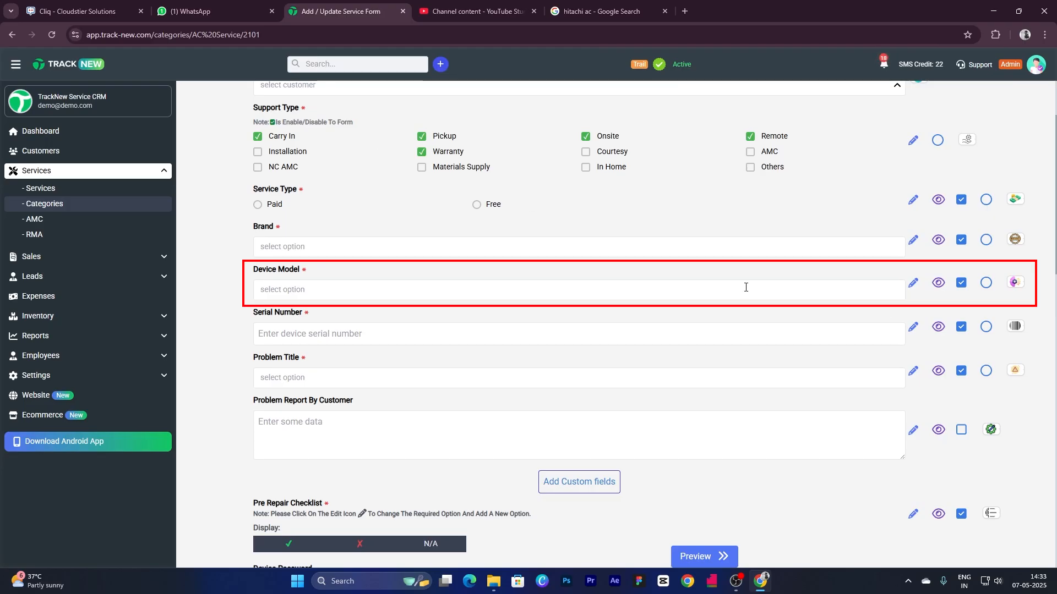
# Give the Device Model dropdown field the options 2019, 2020, 2022 and 2024, and save it
pyautogui.scroll(-1, 738, 284)
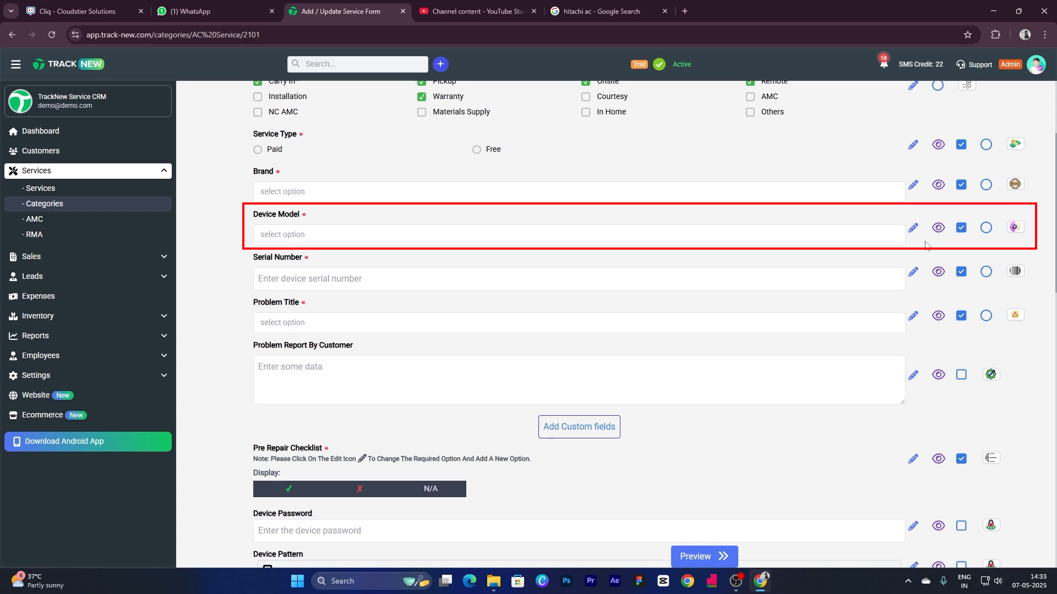
pyautogui.click(913, 228)
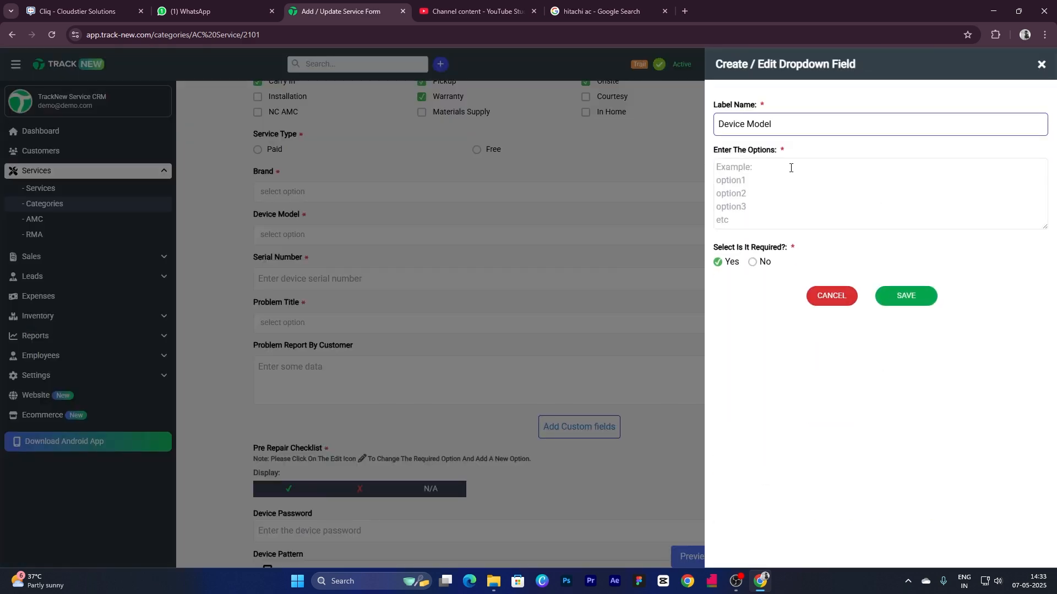
pyautogui.click(791, 168)
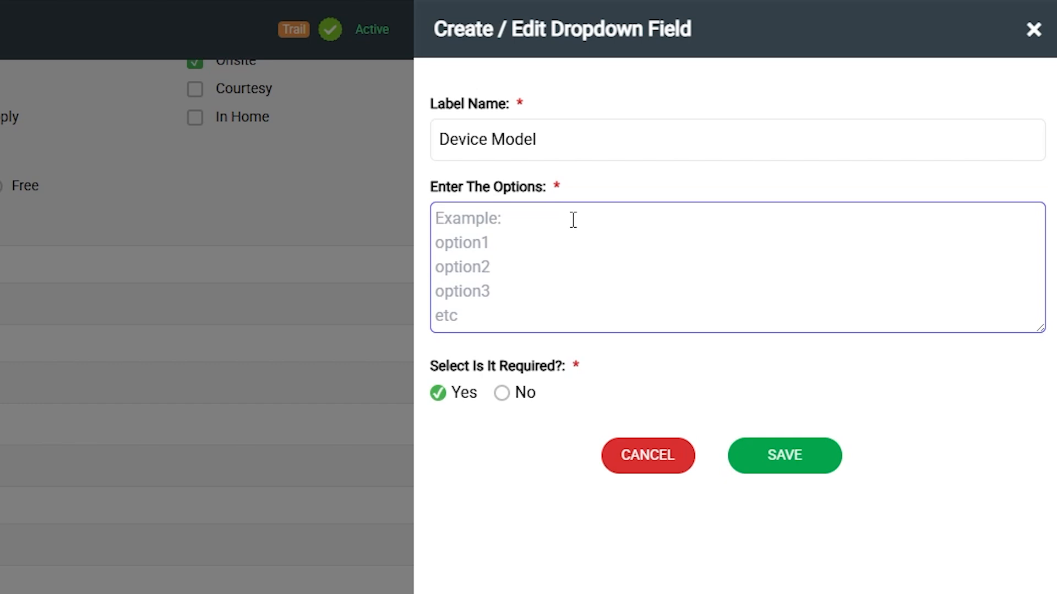
pyautogui.write('2019')
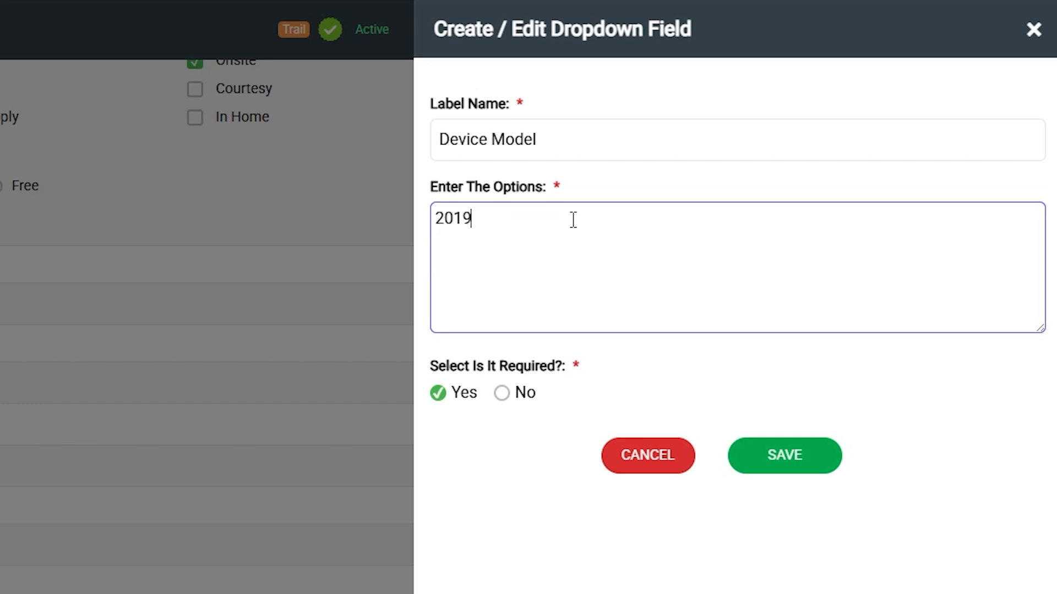
pyautogui.press('Return')
pyautogui.write('2020 ')
pyautogui.write('2')
pyautogui.write('022')
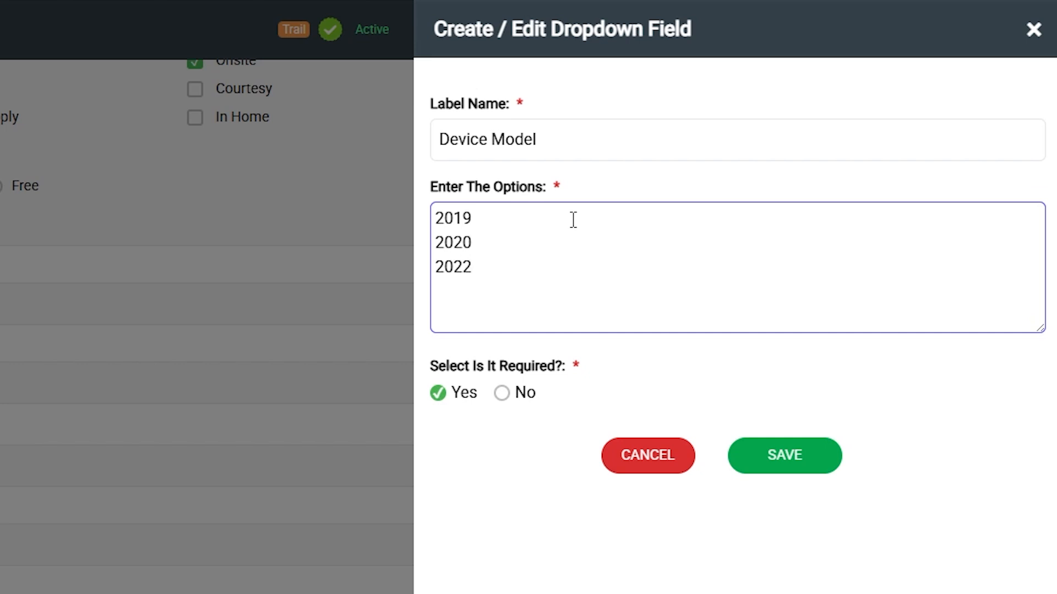
pyautogui.press('Return')
pyautogui.write('2024')
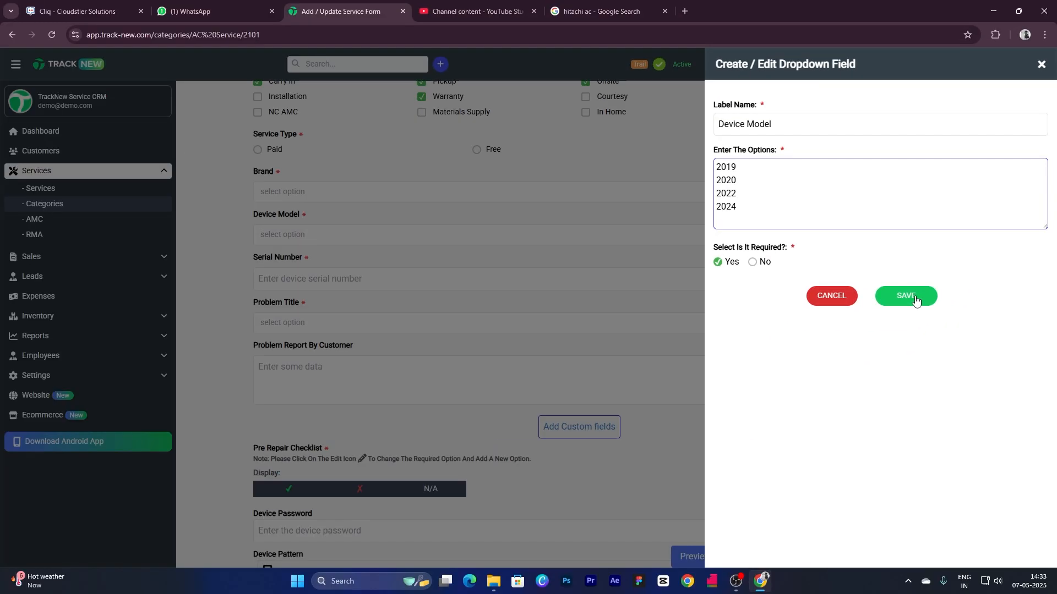
pyautogui.click(798, 460)
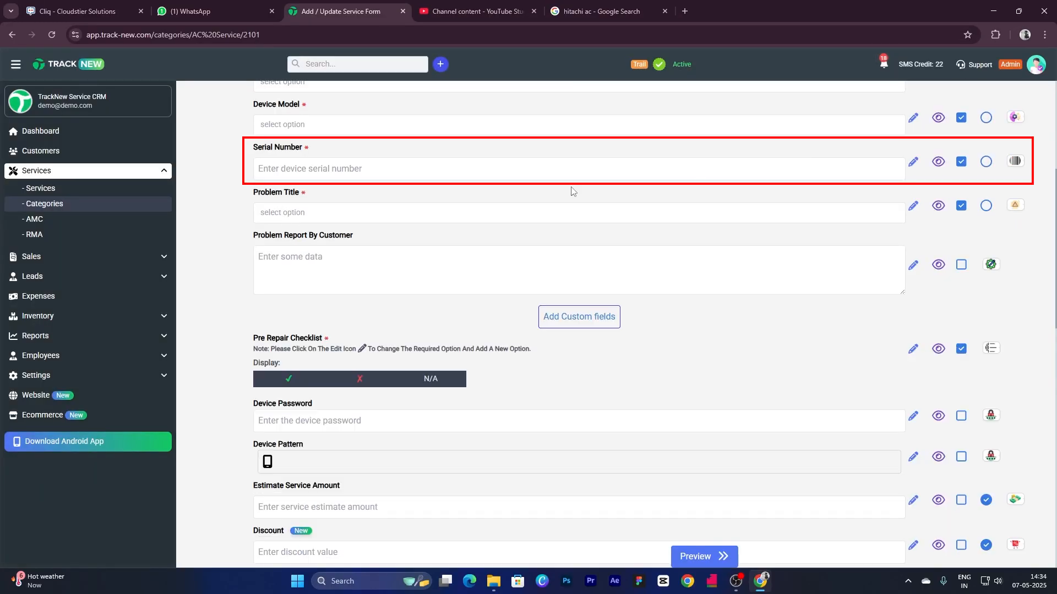
# Disable the Serial Number field in the AC Service form
pyautogui.scroll(1, 597, 190)
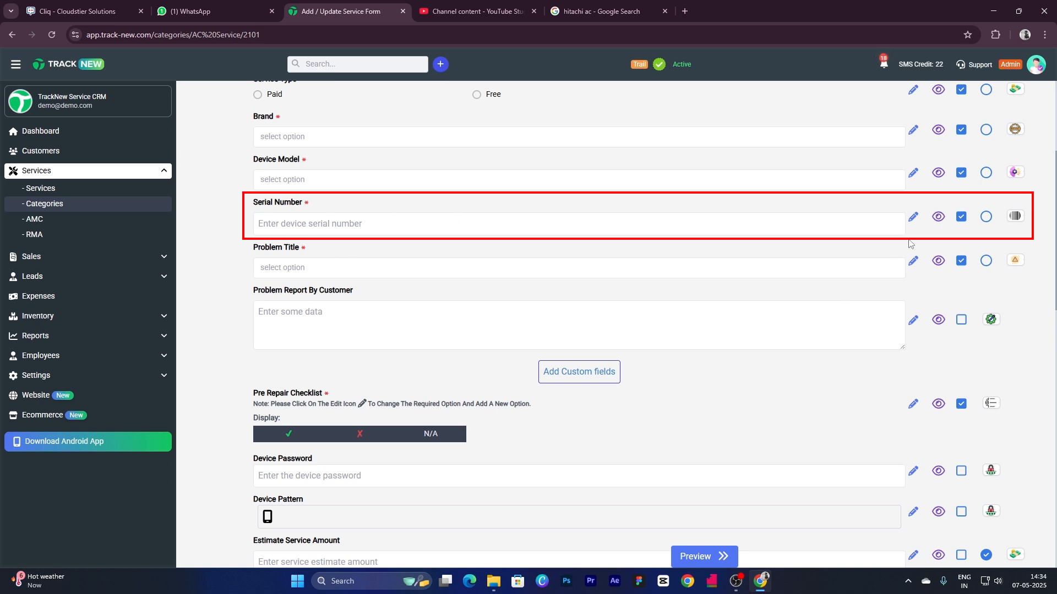
pyautogui.click(941, 222)
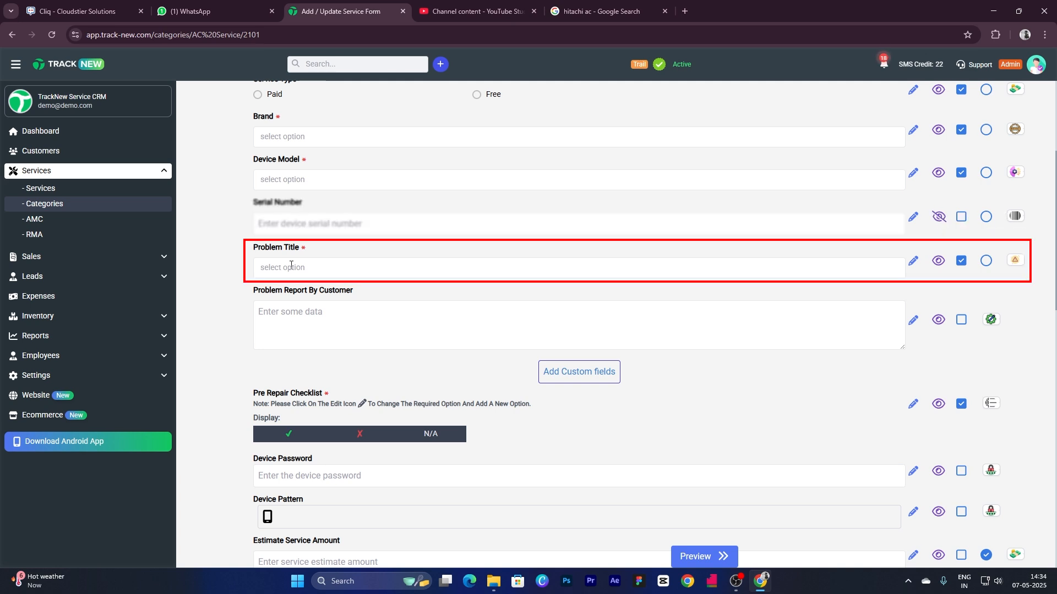
# Give the Problem Title dropdown field the options "AC not cooling", "didn't turn on" and "swing problem", and save it
pyautogui.click(913, 261)
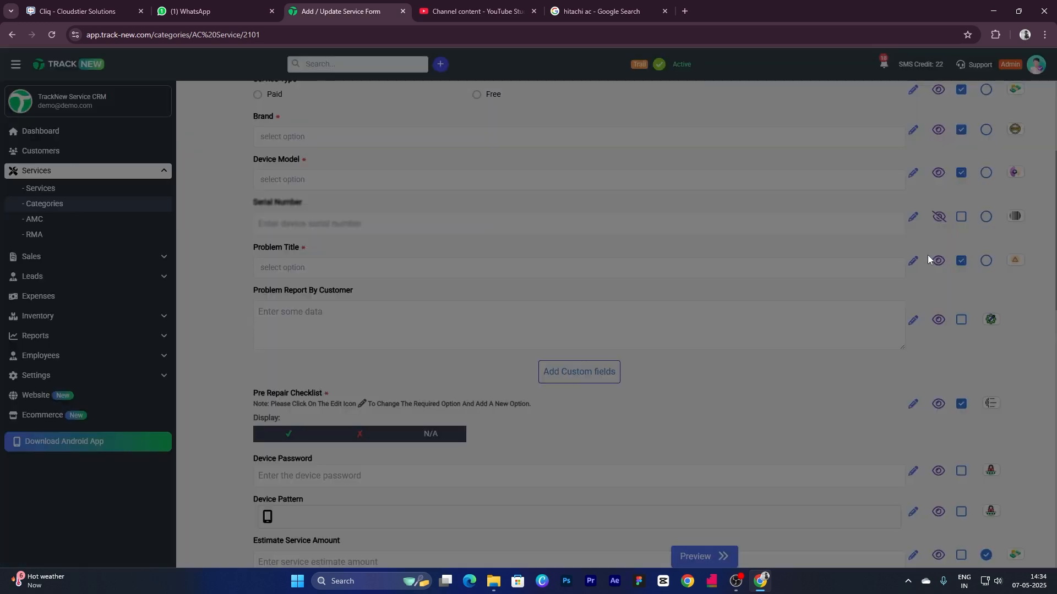
pyautogui.click(791, 174)
pyautogui.write('A')
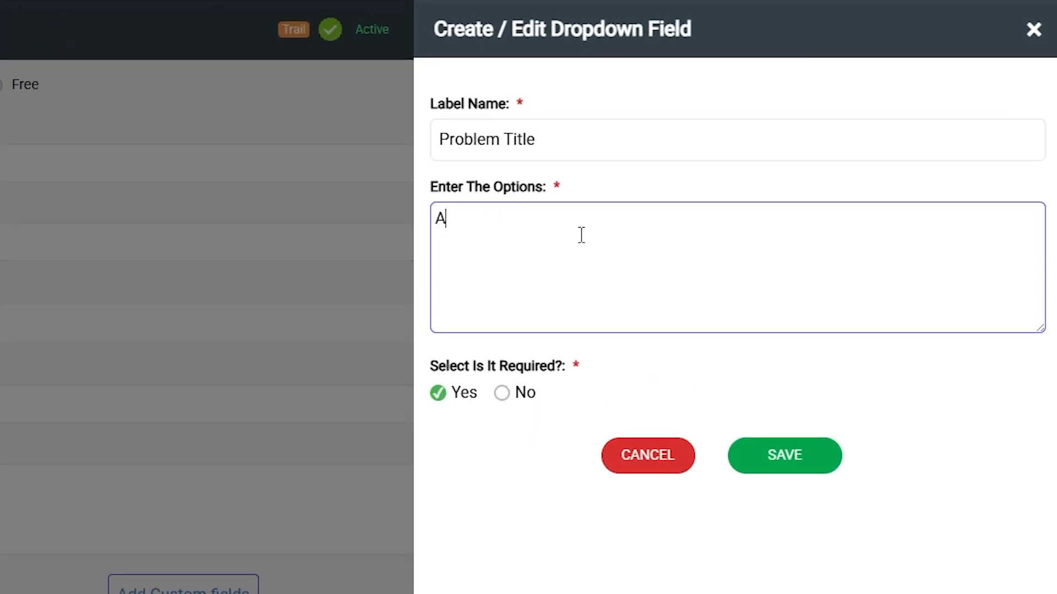
pyautogui.write('C not cooling ')
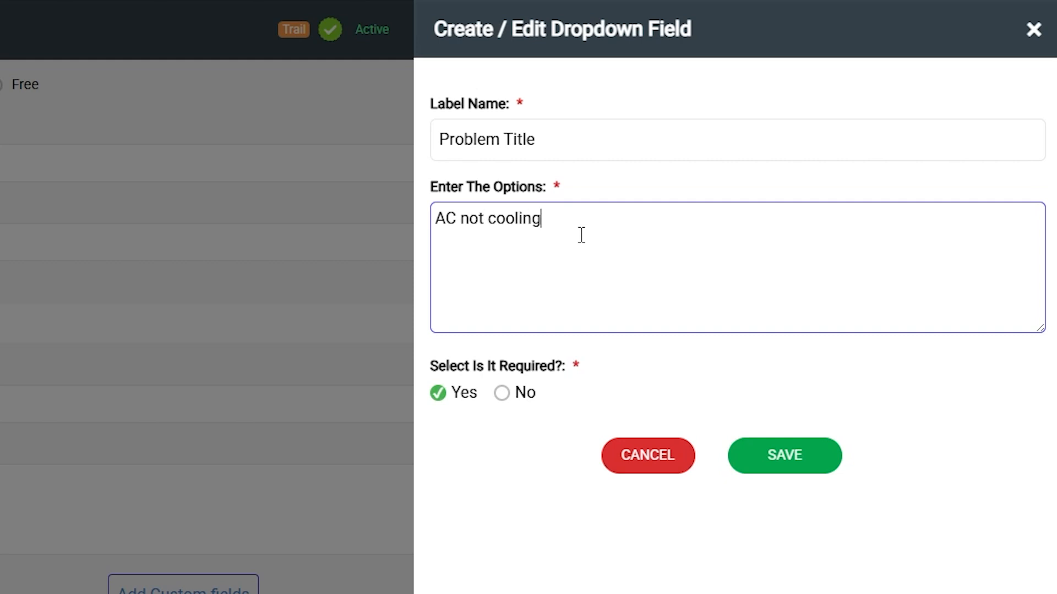
pyautogui.write('didnt')
pyautogui.press('Left')
pyautogui.write(',')
pyautogui.press('BackSpace')
pyautogui.press('Delete')
pyautogui.write('"')
pyautogui.press('BackSpace')
pyautogui.write("'t turn on")
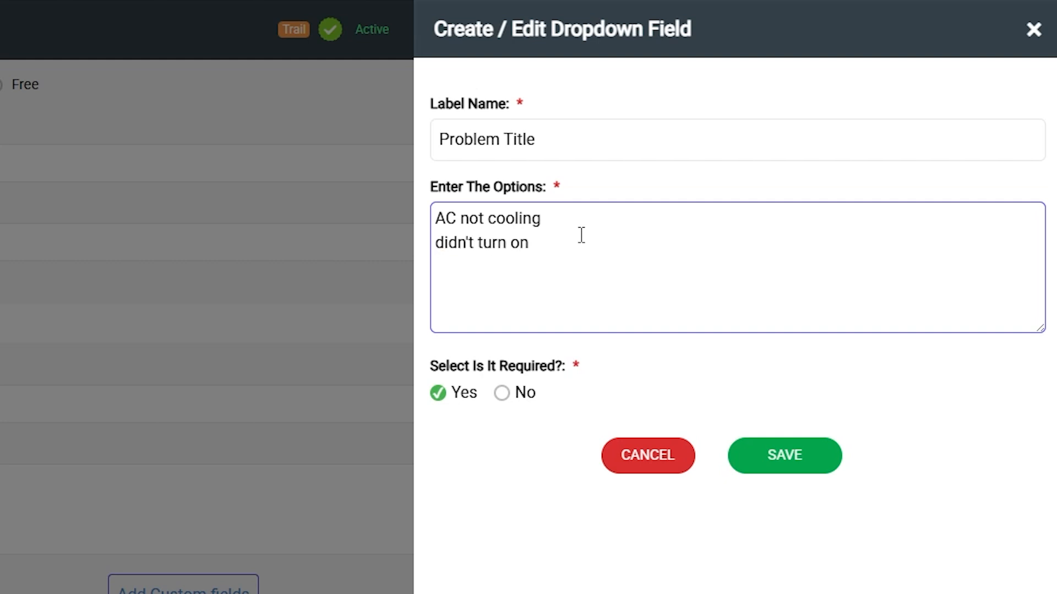
pyautogui.press('Return')
pyautogui.write('swing problem')
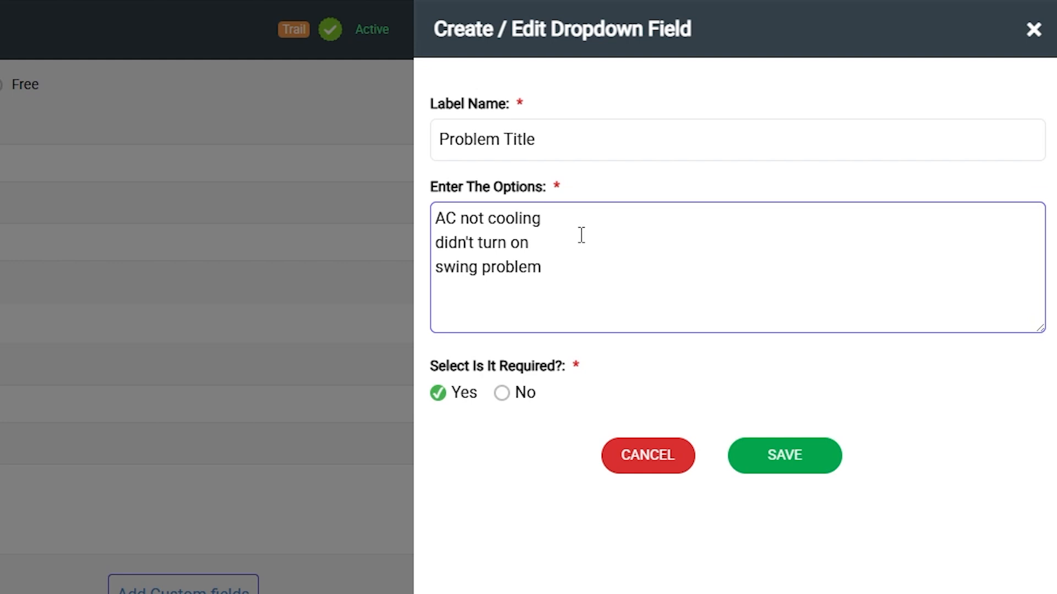
pyautogui.click(438, 481)
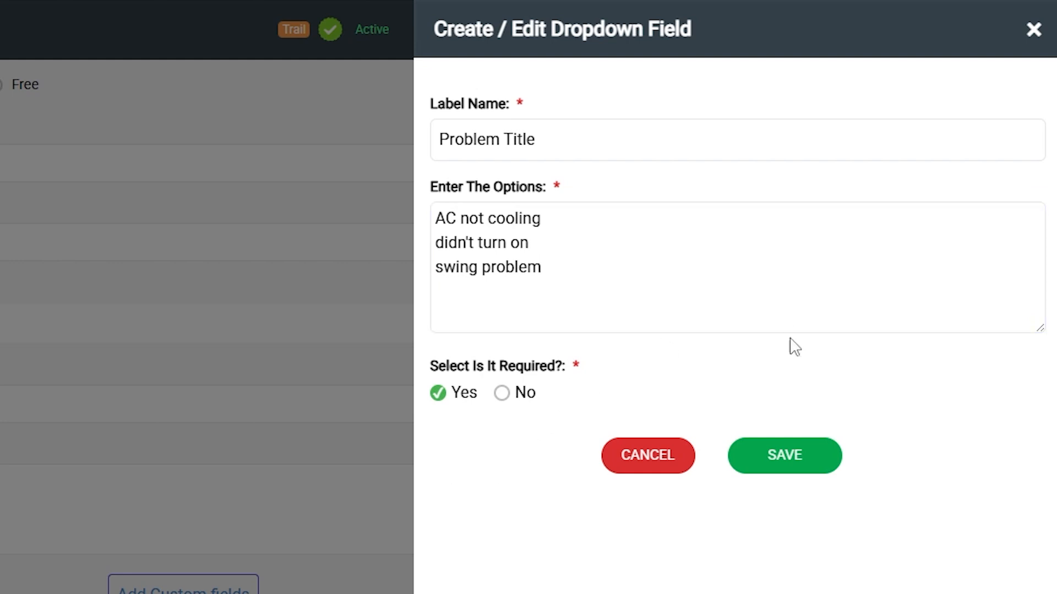
pyautogui.click(814, 457)
# Disable the Device Password field in the AC Service form
pyautogui.scroll(-3, 281, 521)
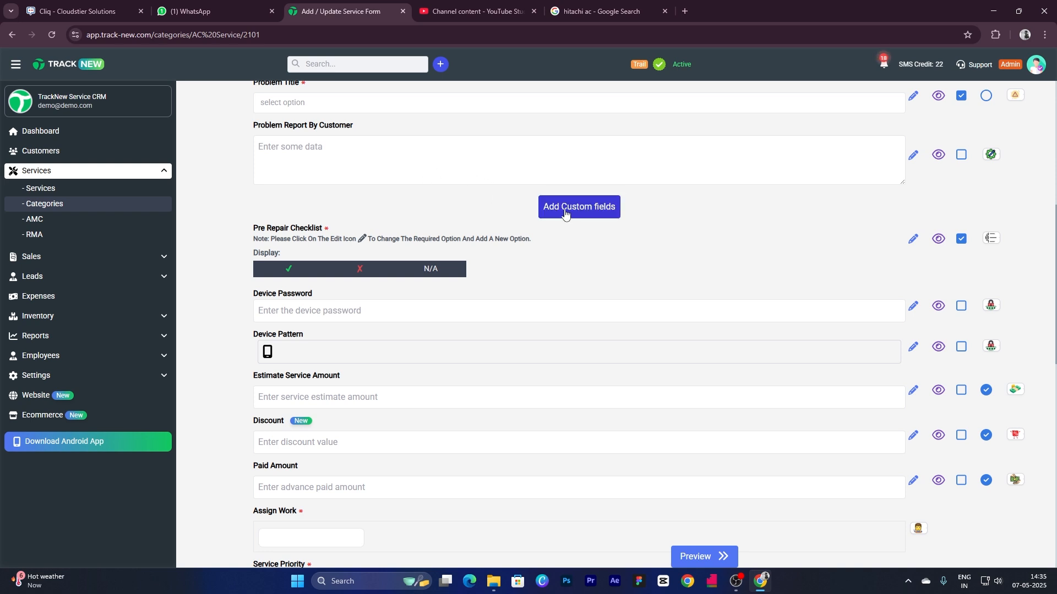
pyautogui.scroll(-1, 658, 223)
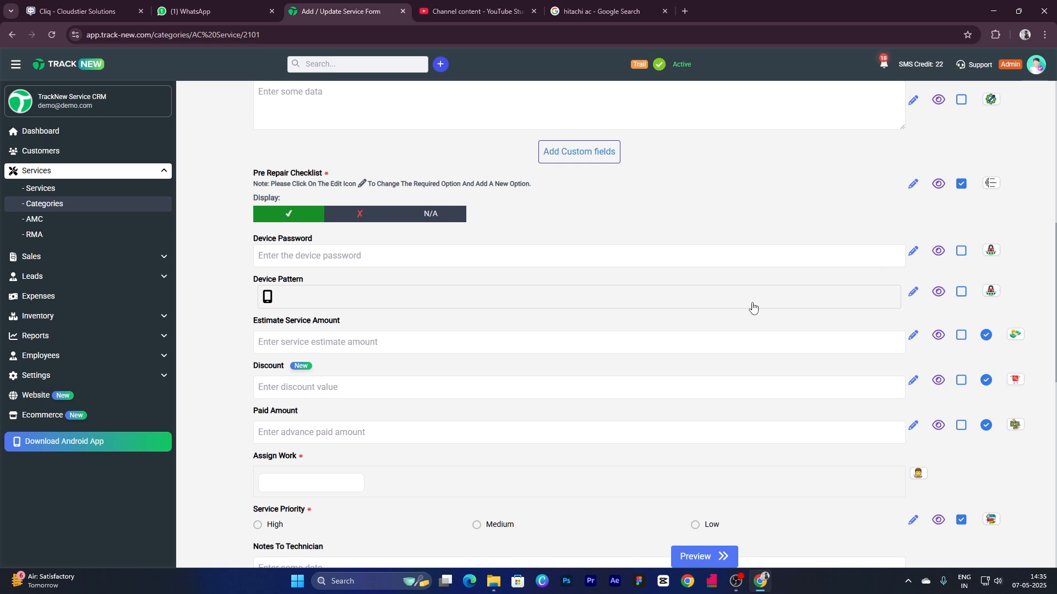
pyautogui.click(937, 252)
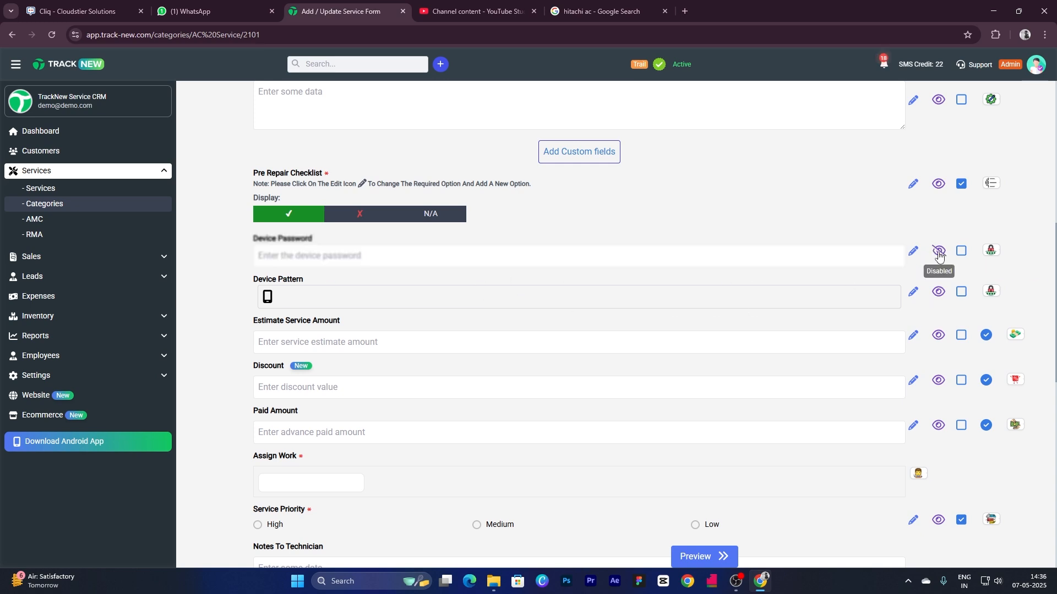
# Disable the Device Pattern field in the AC Service form and enter 2000 as the estimate service amount
pyautogui.click(938, 292)
pyautogui.scroll(-2, 372, 236)
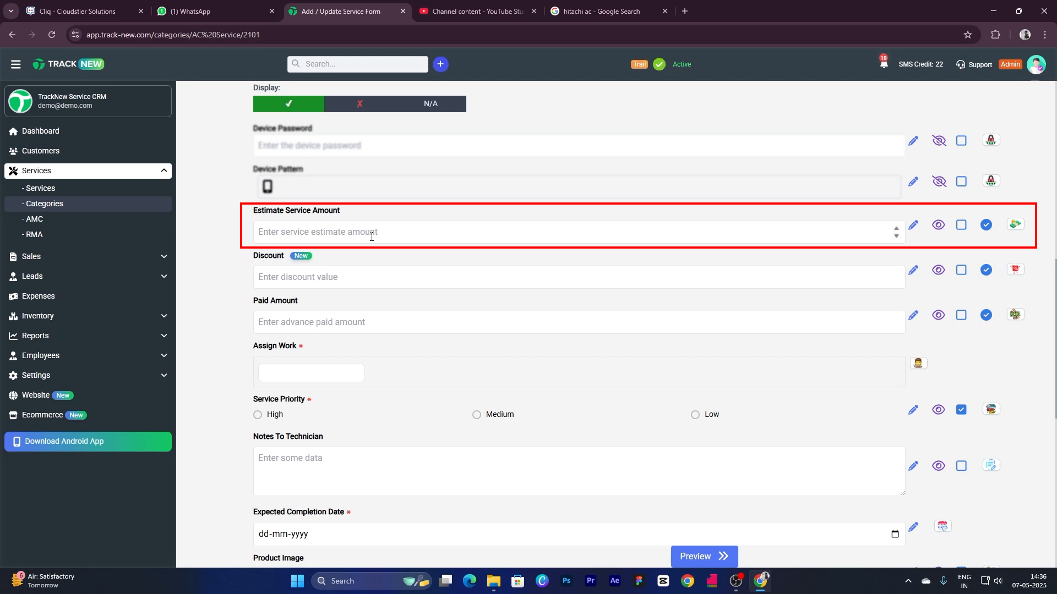
pyautogui.click(372, 236)
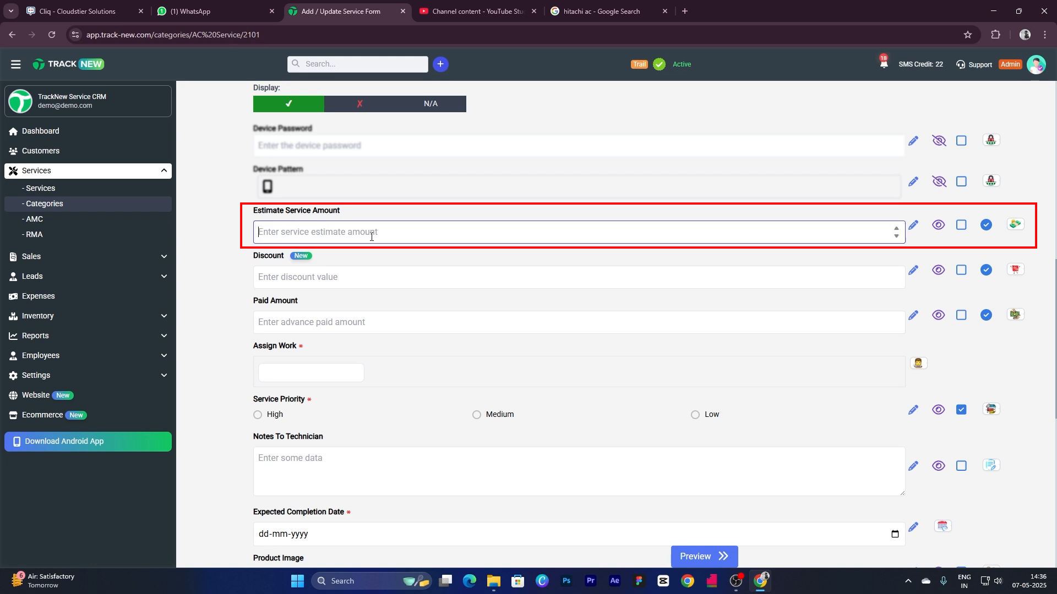
pyautogui.write('2000')
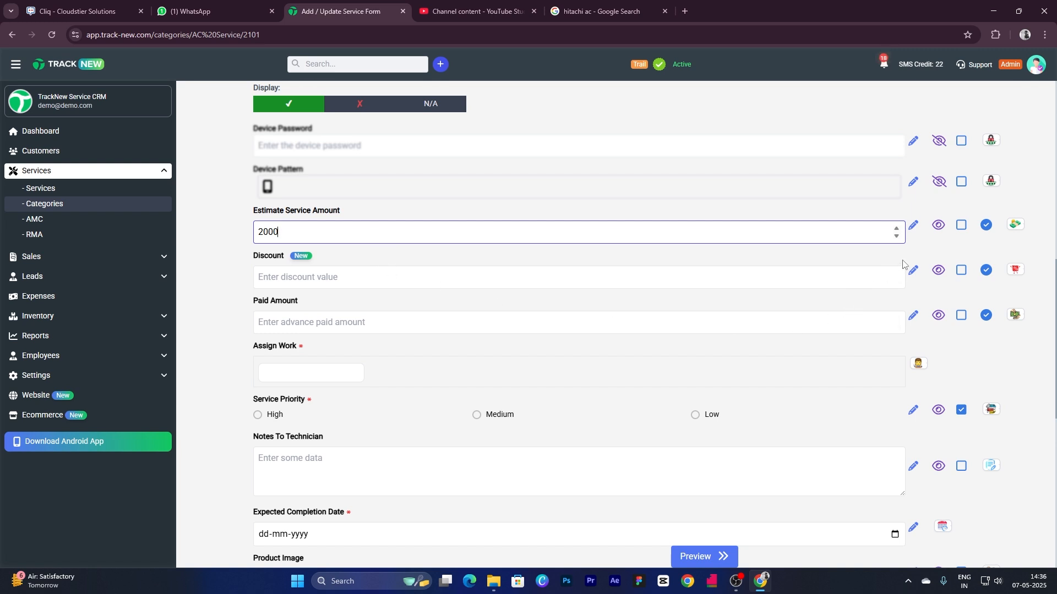
# Disable the Discount field and set the service priority to Medium
pyautogui.click(936, 271)
pyautogui.scroll(-3, 197, 133)
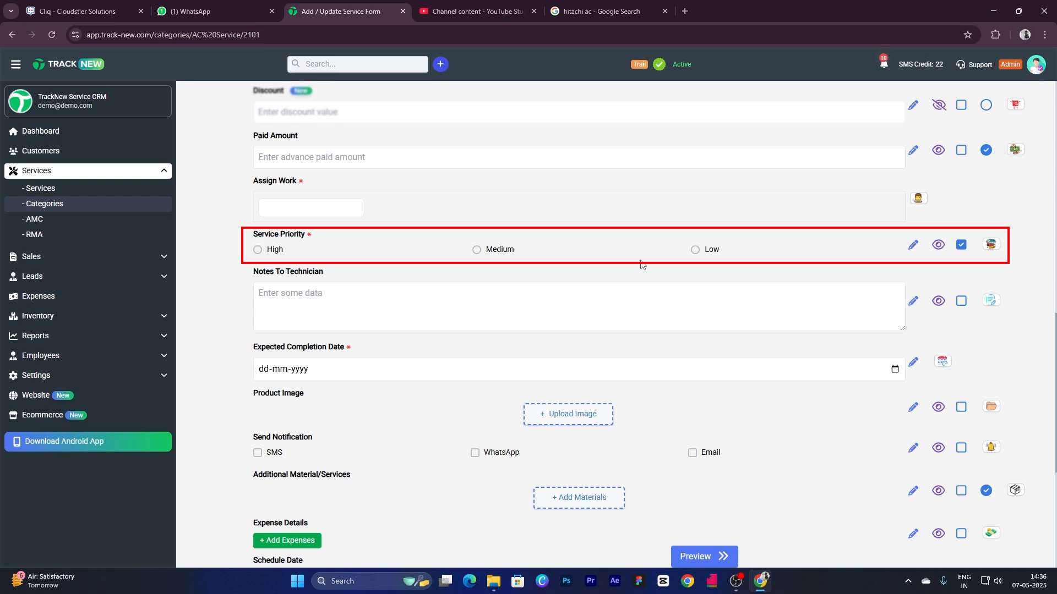
pyautogui.click(477, 249)
# Select WhatsApp as the only channel for Send Notification, leaving SMS unselected
pyautogui.scroll(-3, 413, 231)
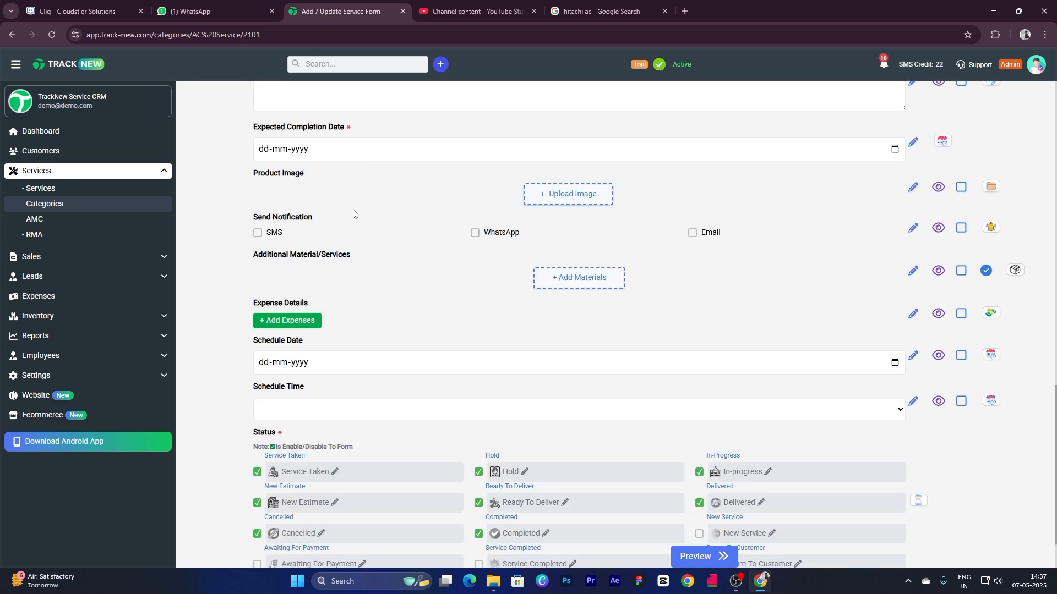
pyautogui.scroll(1, 484, 203)
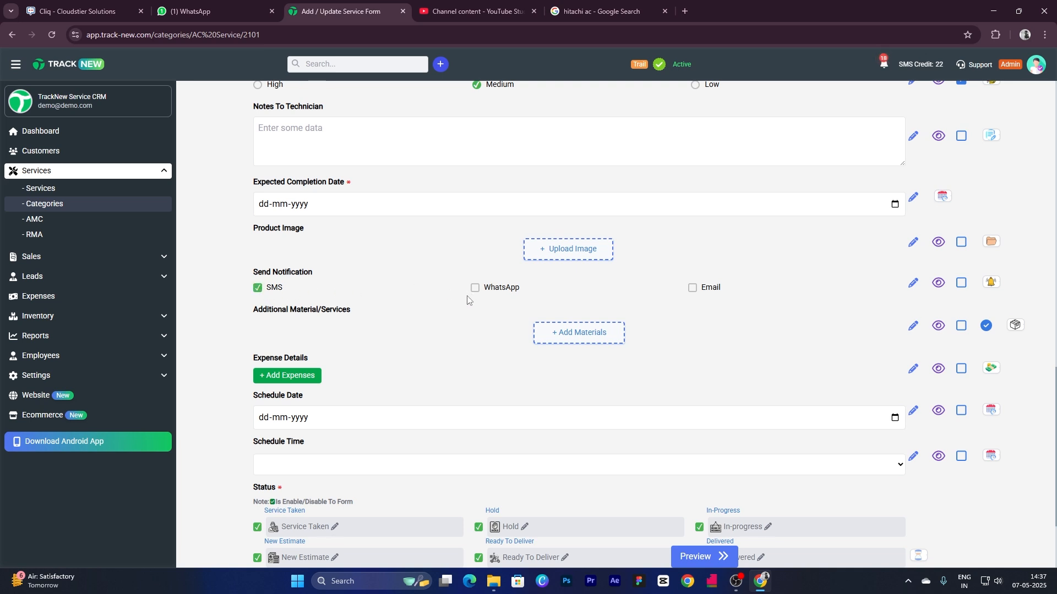
pyautogui.click(259, 289)
pyautogui.click(473, 290)
# Set the schedule date to 08-05-2025 and the schedule time to 11:00
pyautogui.scroll(-2, 365, 332)
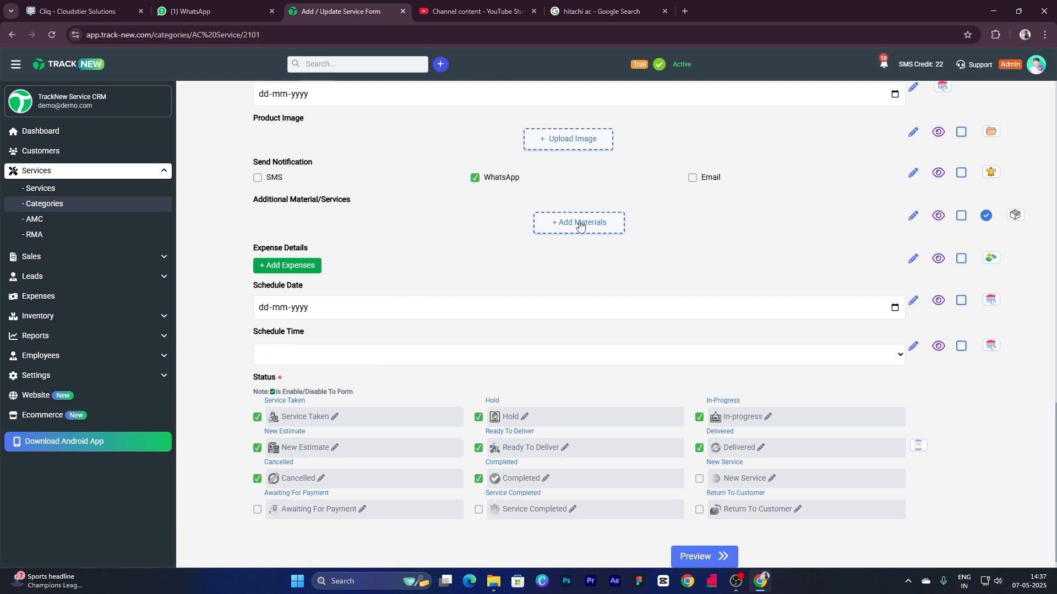
pyautogui.scroll(-1, 435, 306)
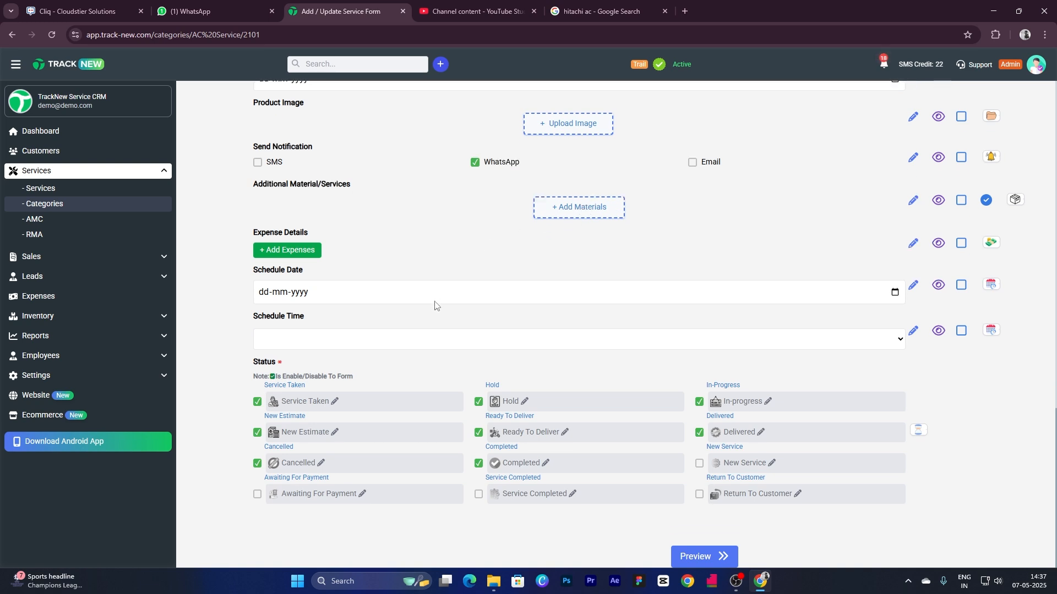
pyautogui.click(894, 293)
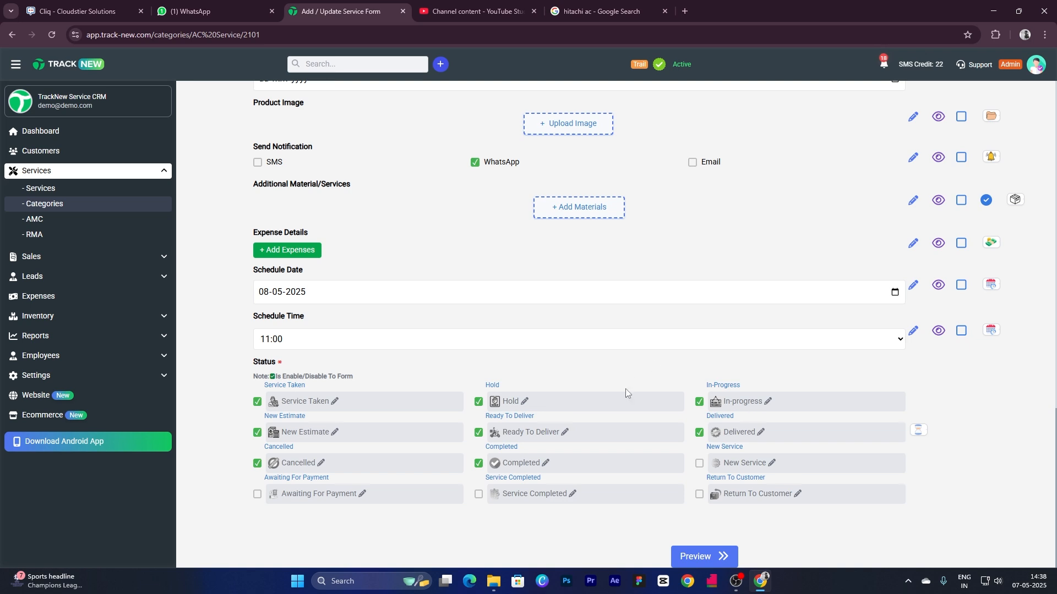
# Preview the AC Service form, review its sections, and save the form
pyautogui.click(710, 553)
pyautogui.scroll(10, 387, 250)
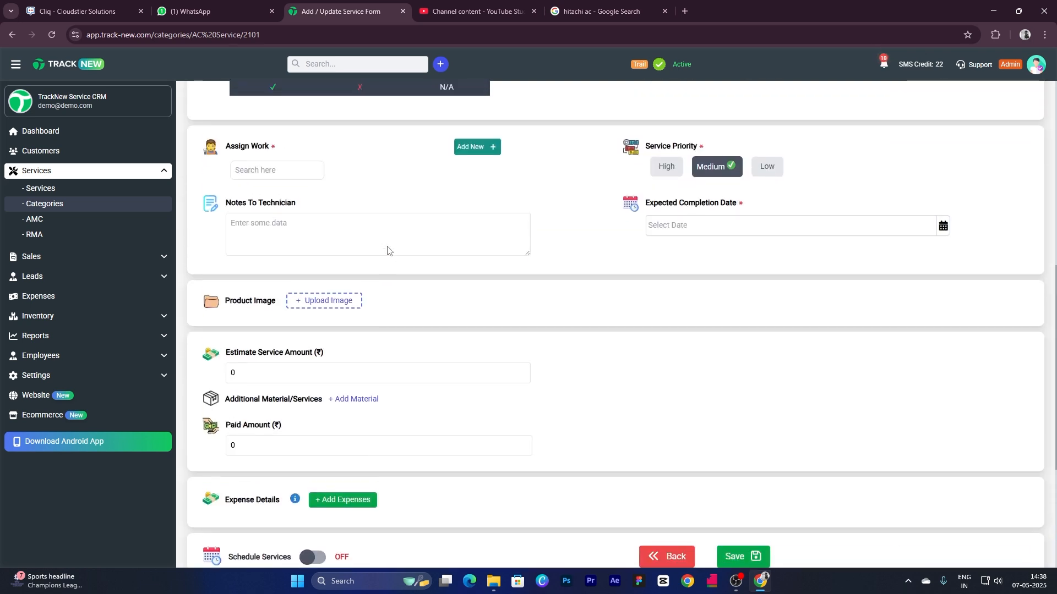
pyautogui.scroll(4, 387, 251)
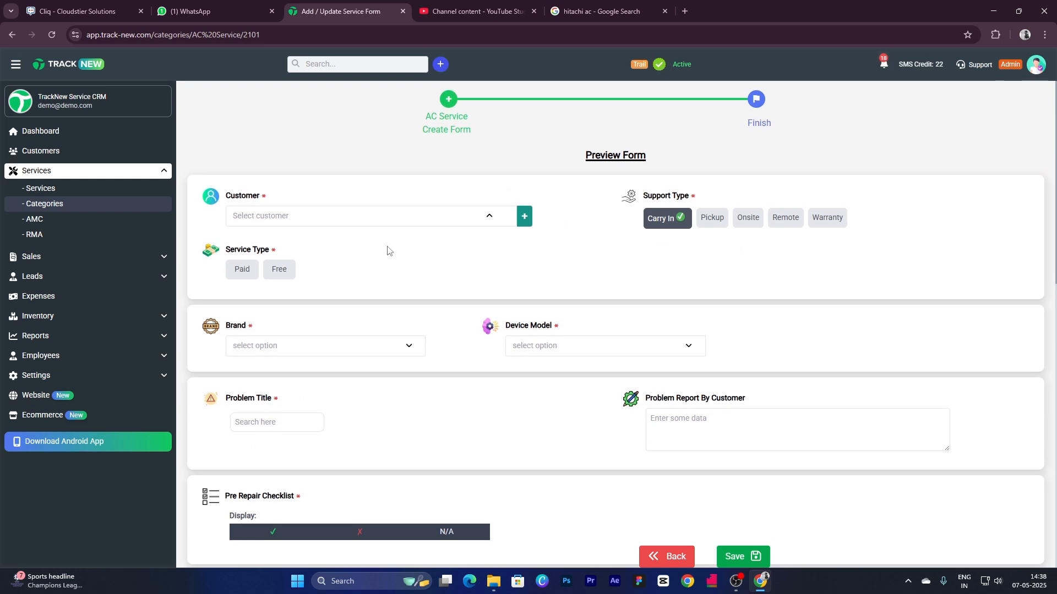
pyautogui.scroll(-5, 451, 249)
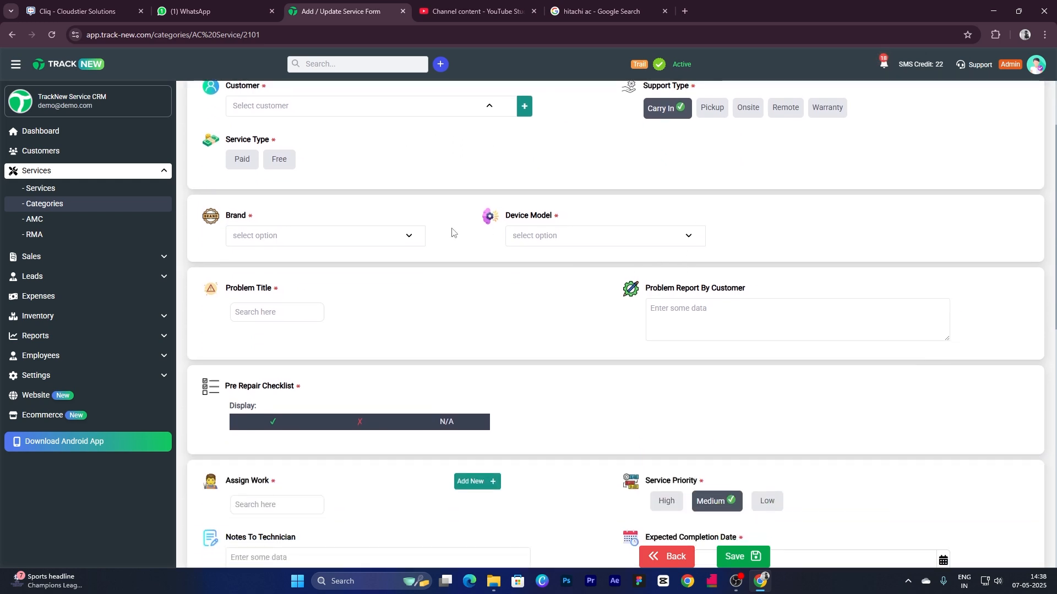
pyautogui.scroll(-7, 592, 283)
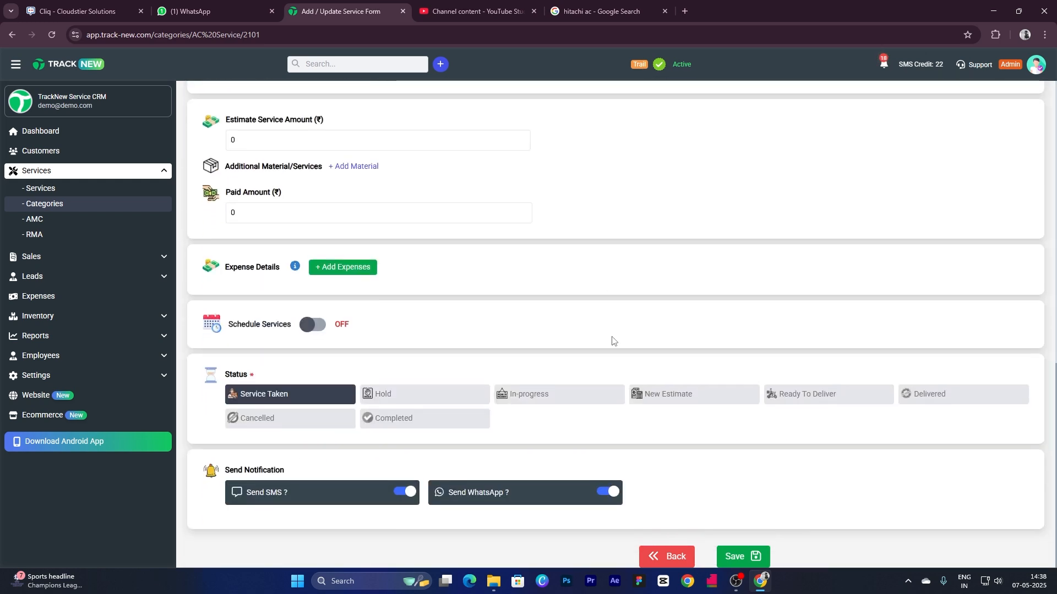
pyautogui.click(755, 558)
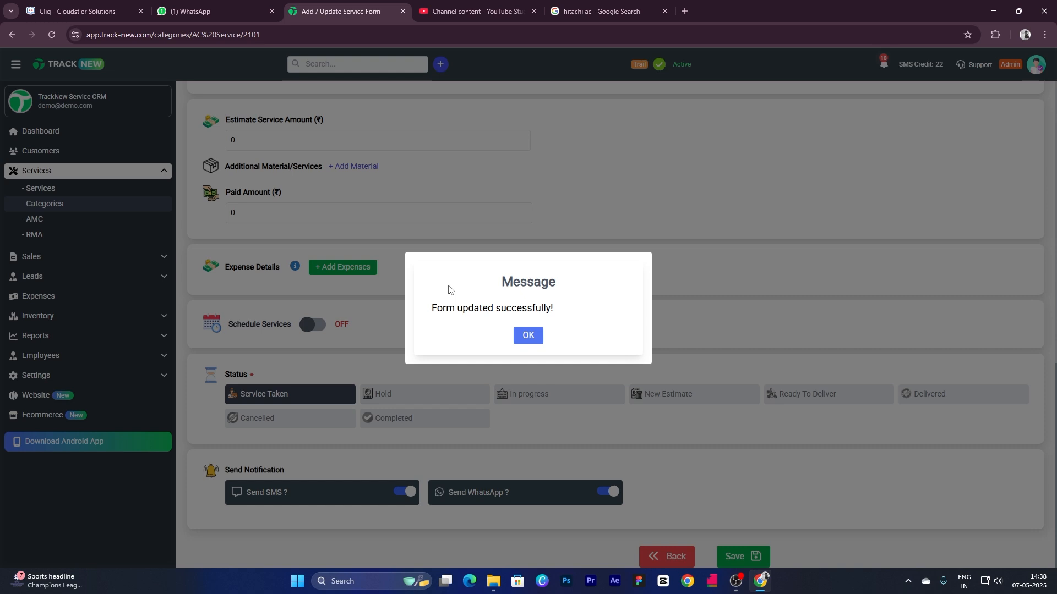
pyautogui.click(528, 336)
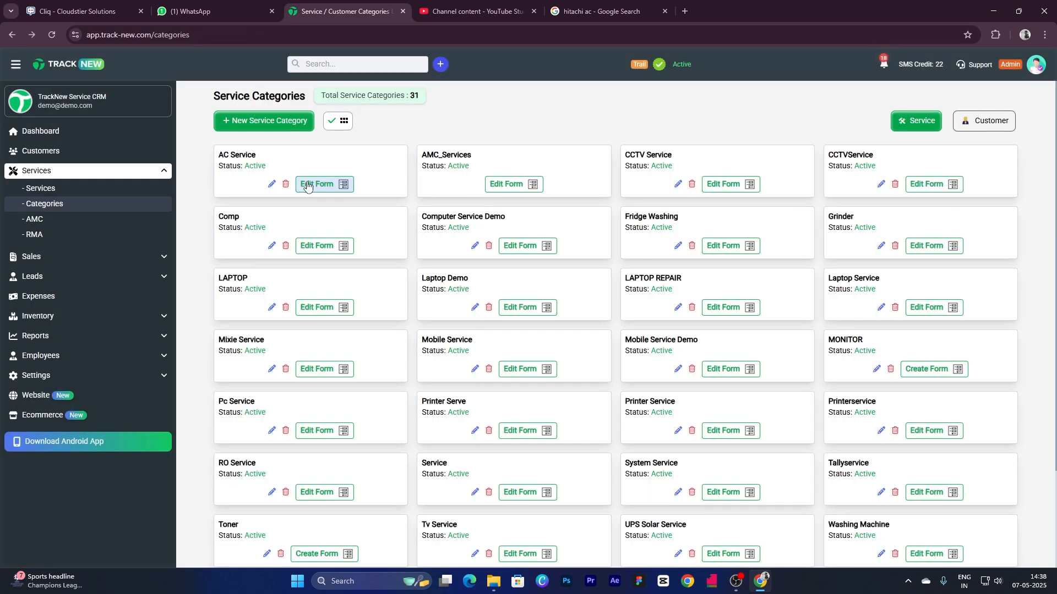